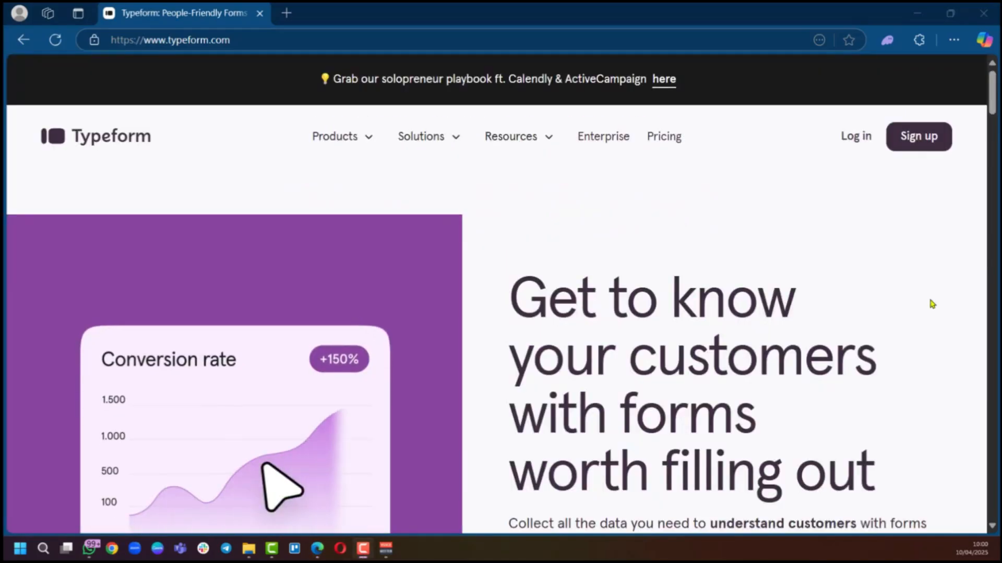
- Sign up for a Typeform account with Google, accepting the legal terms and all three optional communication and data consents
left_click(912, 142)
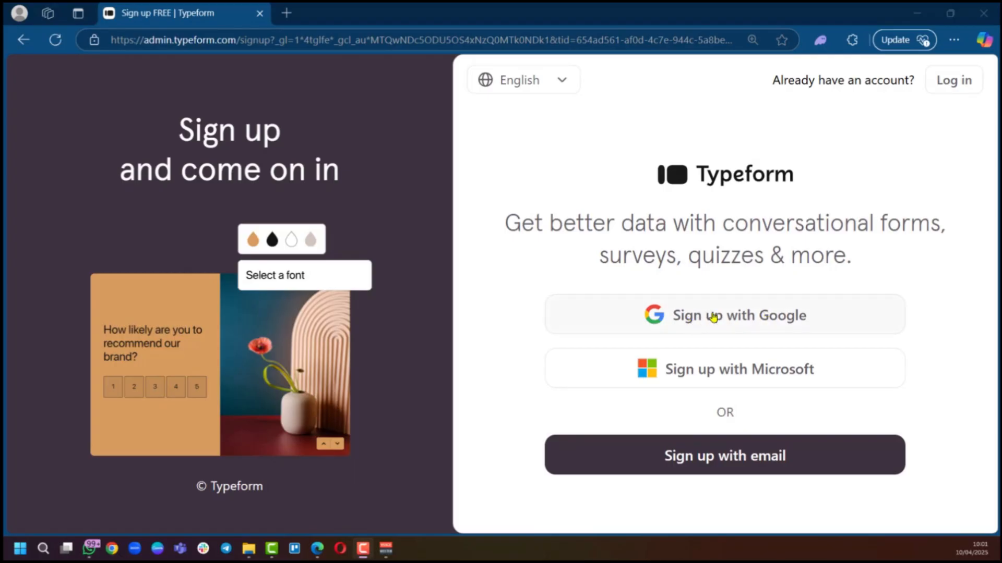
left_click(765, 308)
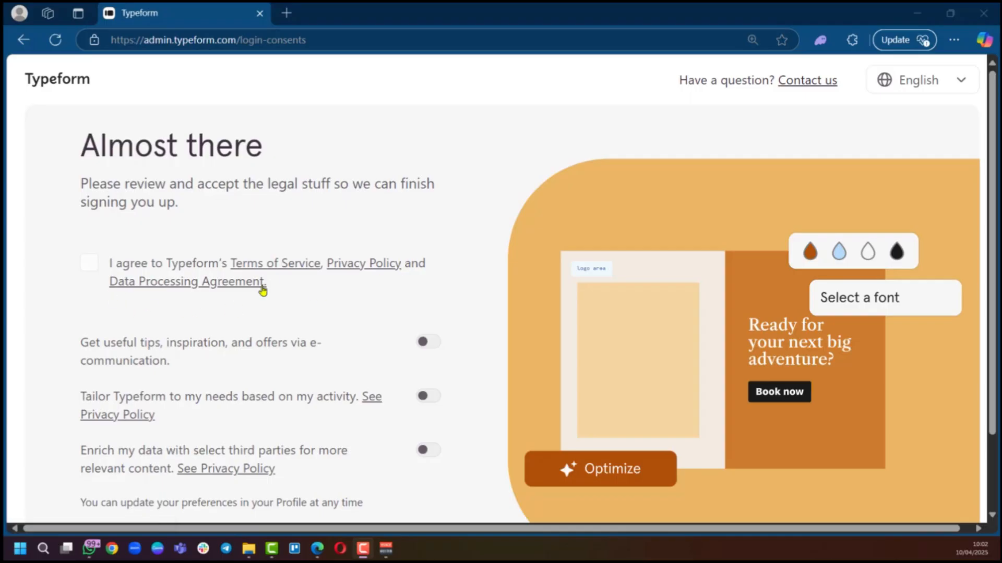
left_click(90, 264)
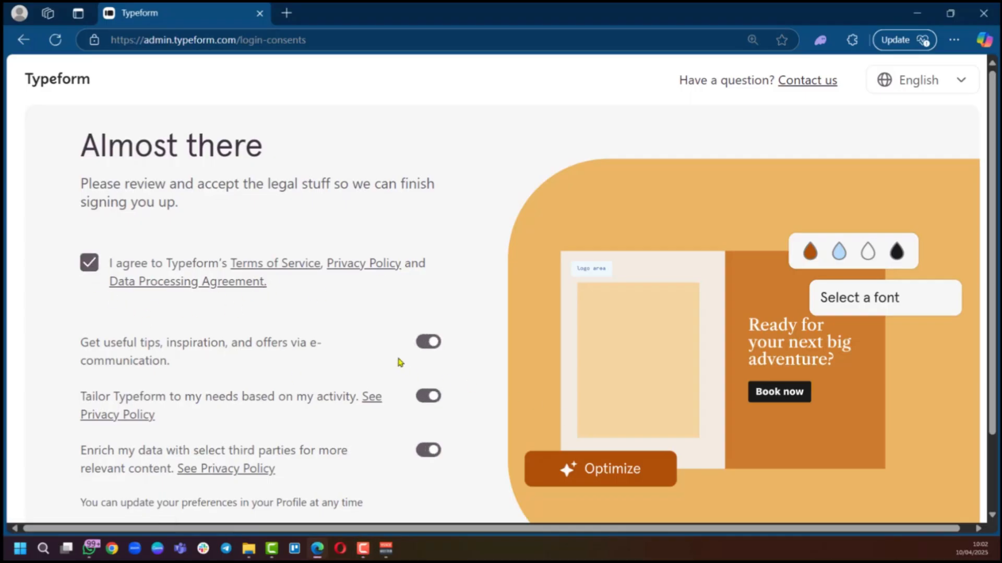
scroll(400, 362, "down", 2)
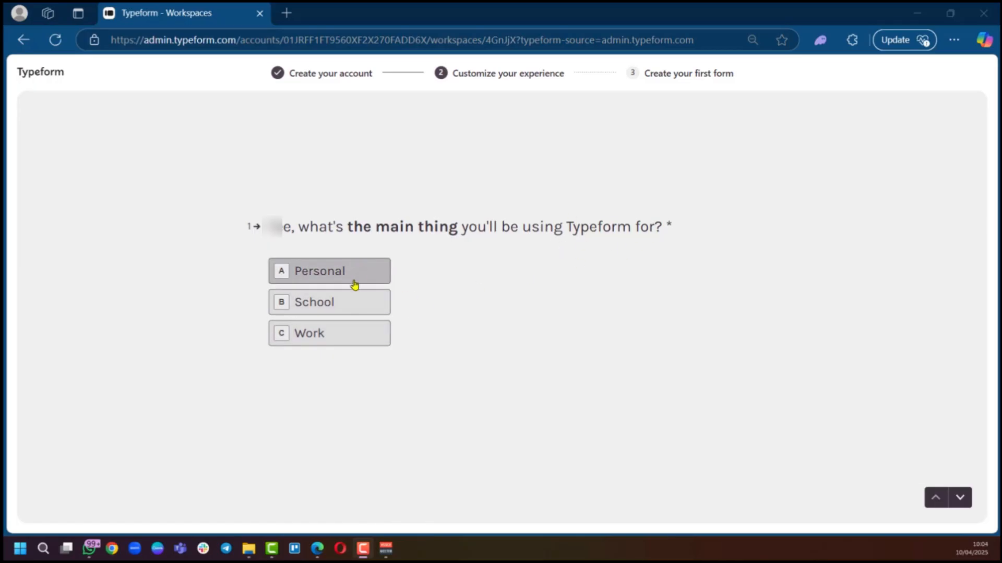
- Answer the onboarding questions with School as the main use and Get feedback as what Typeform should help with
left_click(325, 303)
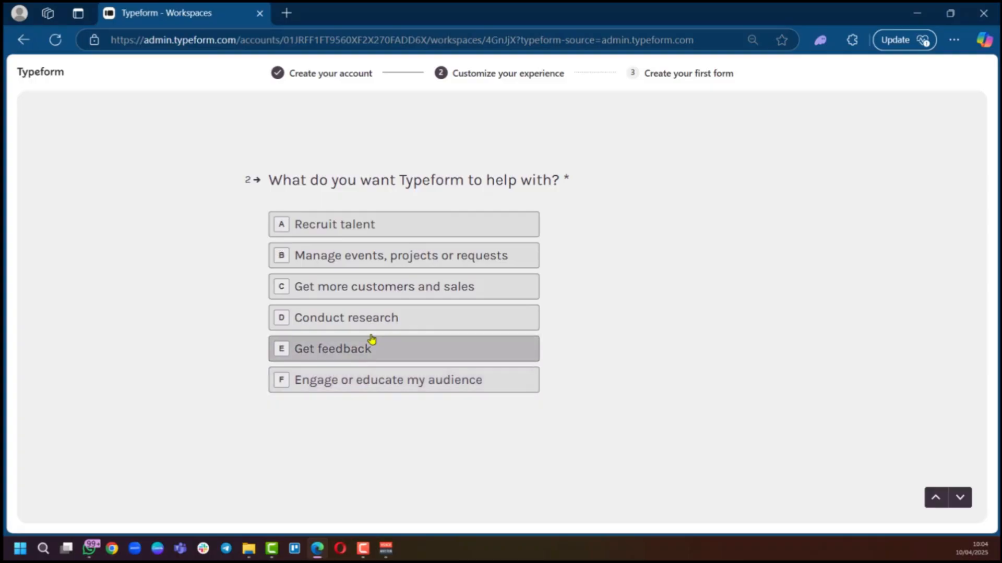
left_click(343, 352)
left_click(301, 416)
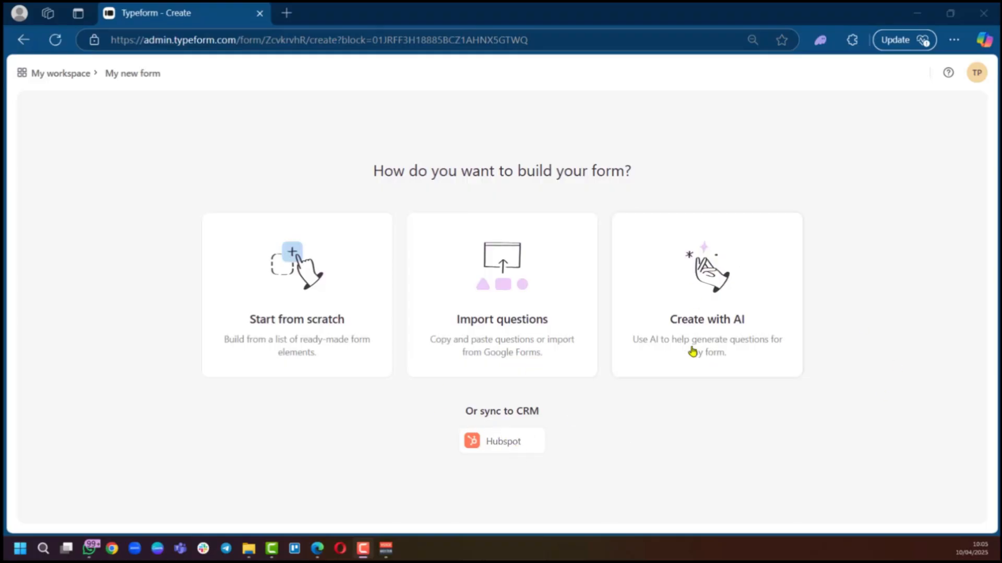
- Examine the available ways of building the form: creating with AI, importing questions and adding form elements
left_click(722, 317)
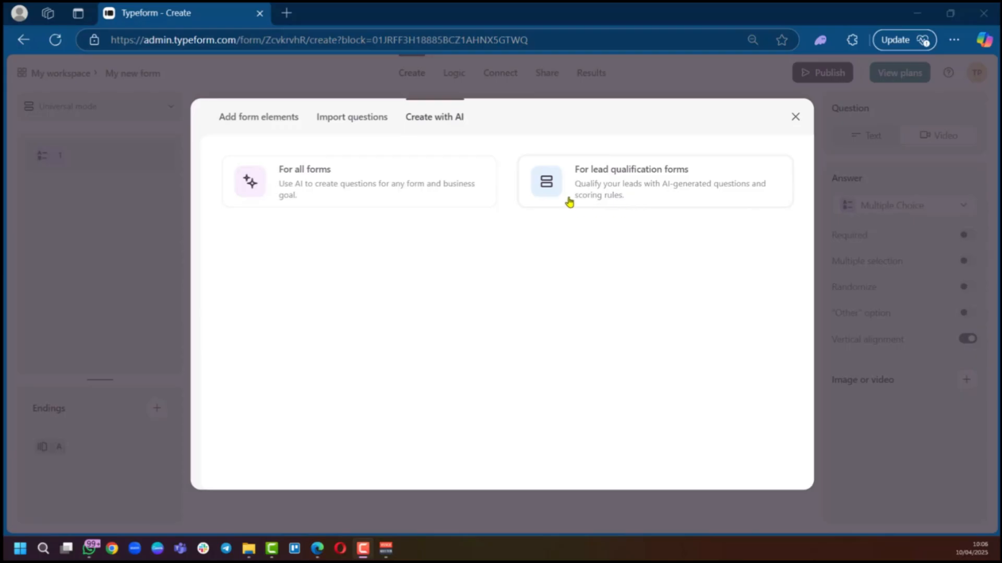
left_click(339, 125)
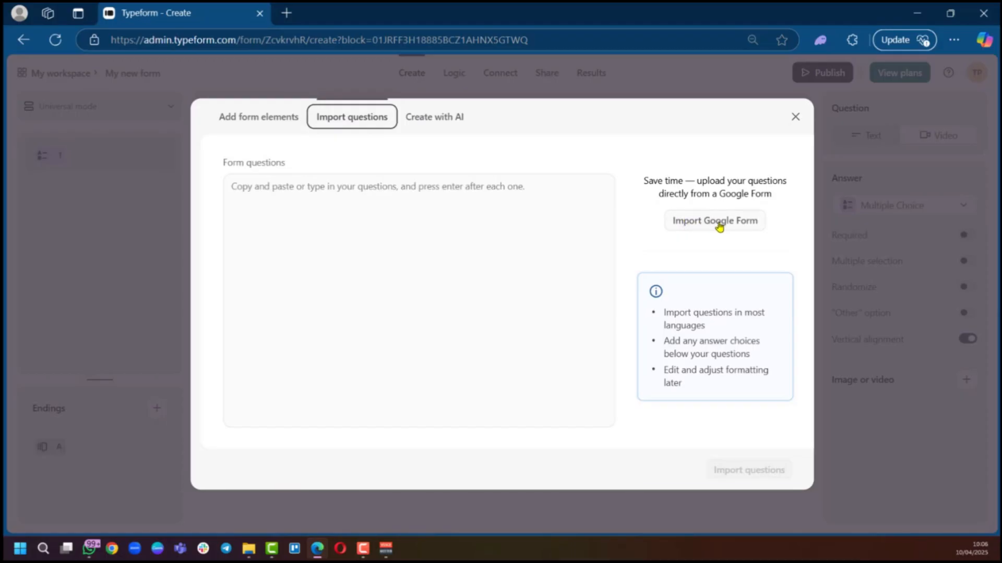
left_click(249, 117)
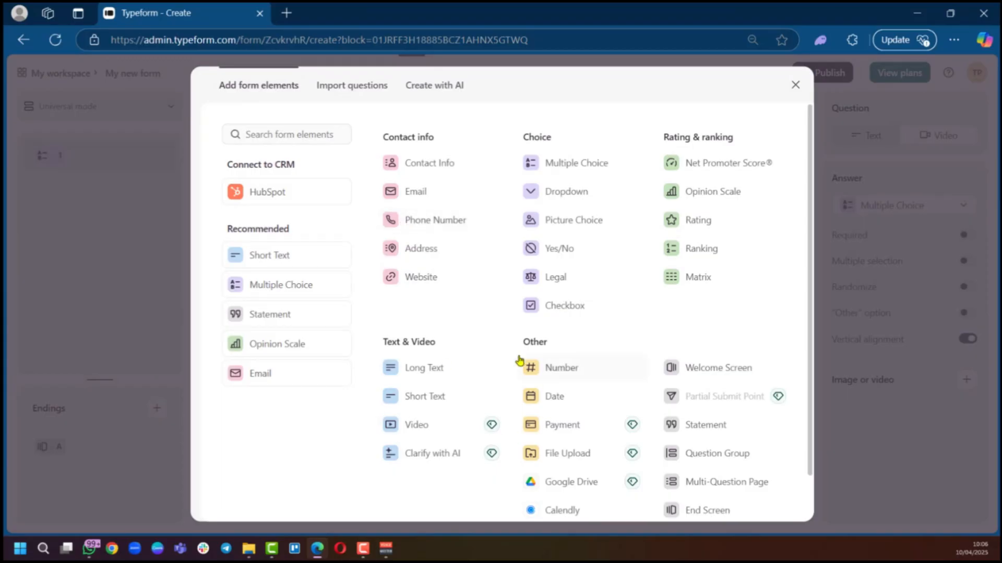
left_click(430, 85)
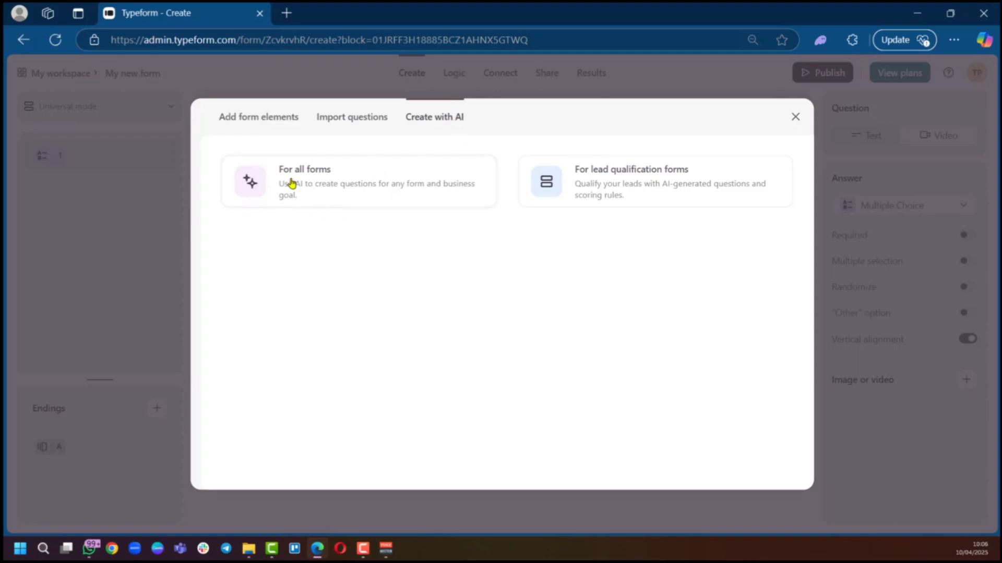
- Generate questions with AI for all forms from the suggested Study Habits Quiz goal about effective learning strategies, without listing topics
left_click(326, 184)
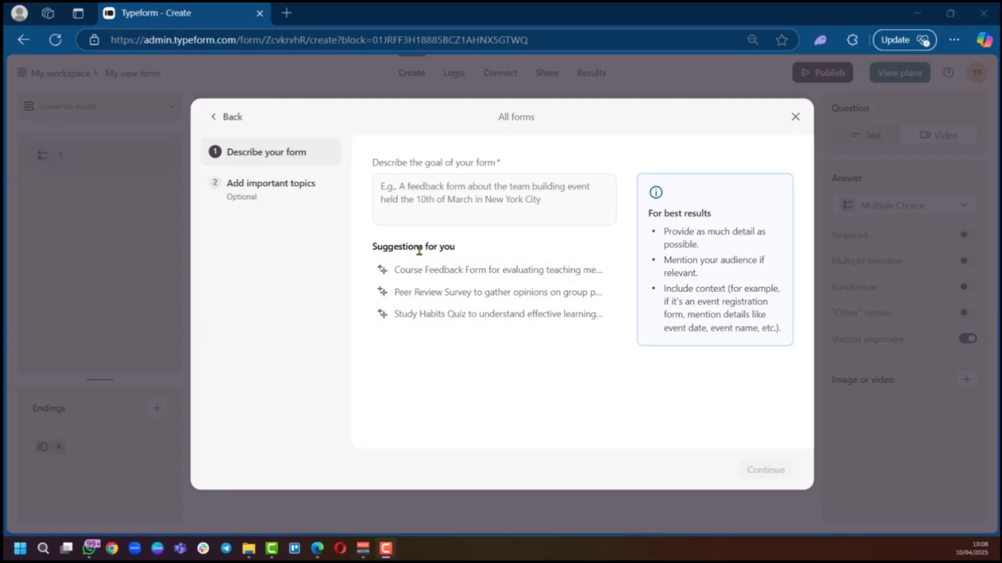
left_click(438, 314)
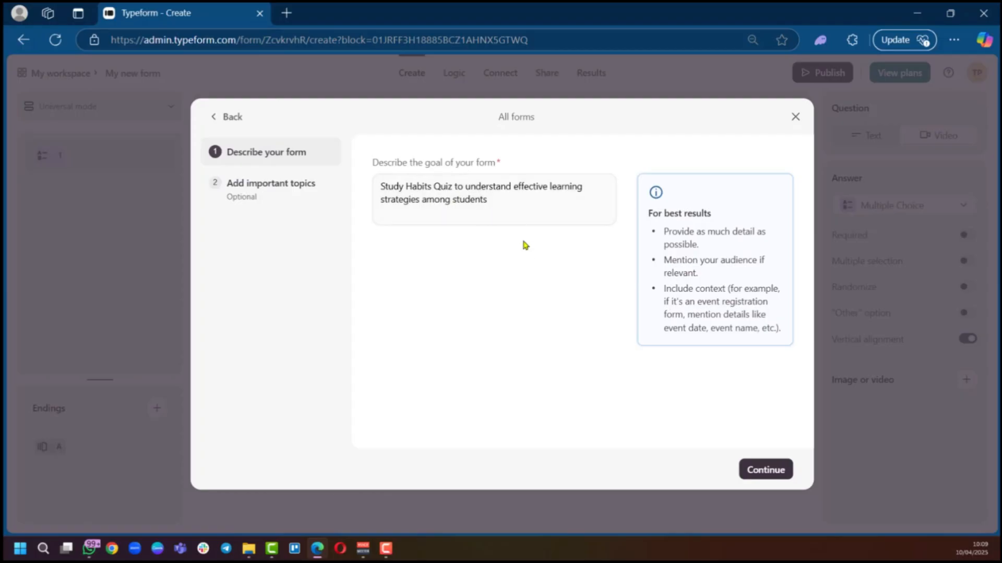
left_click(776, 471)
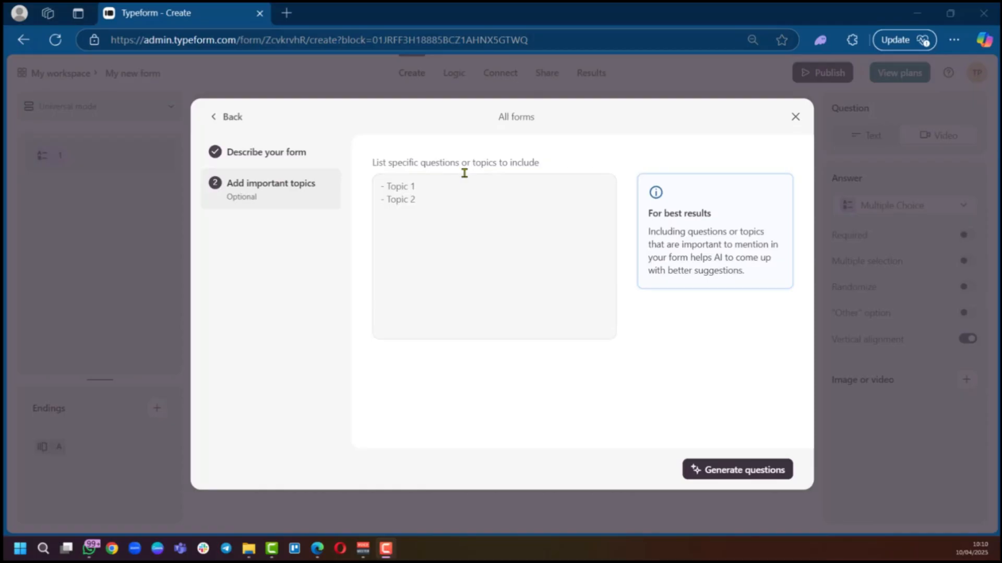
left_click(455, 196)
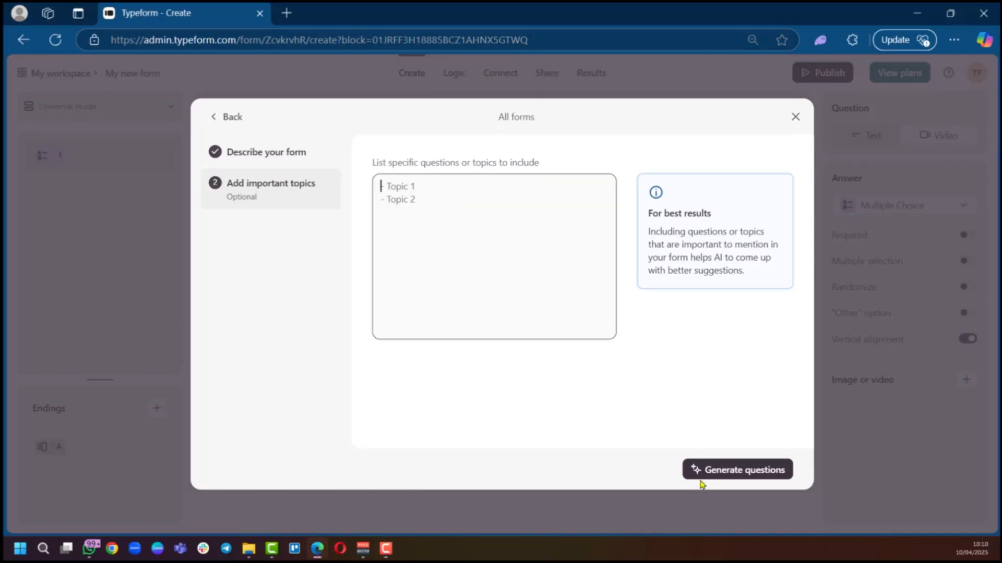
left_click(736, 472)
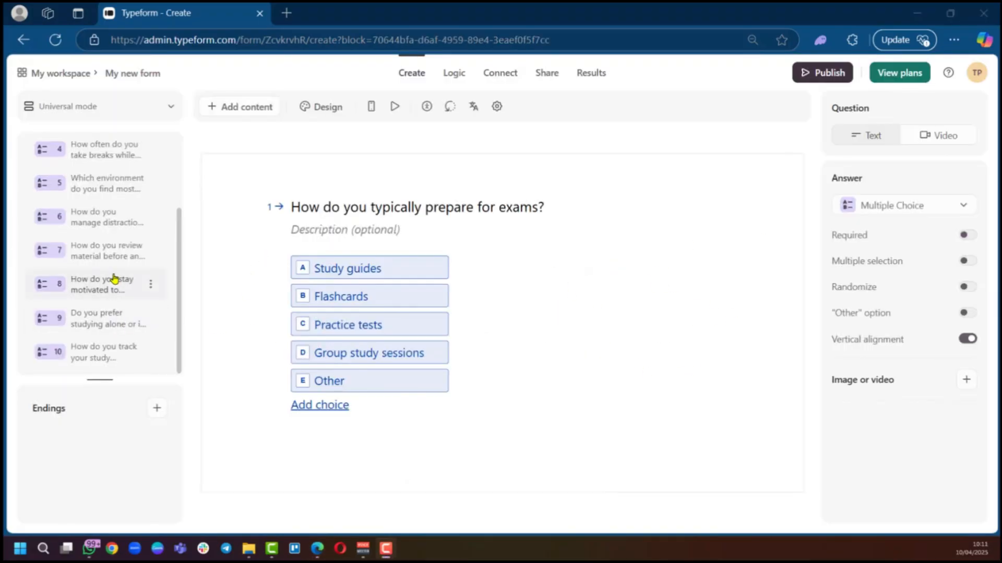
- Look through the generated questions on exam preparation, productive time of day, note taking and study environment
scroll(78, 230, "up", 3)
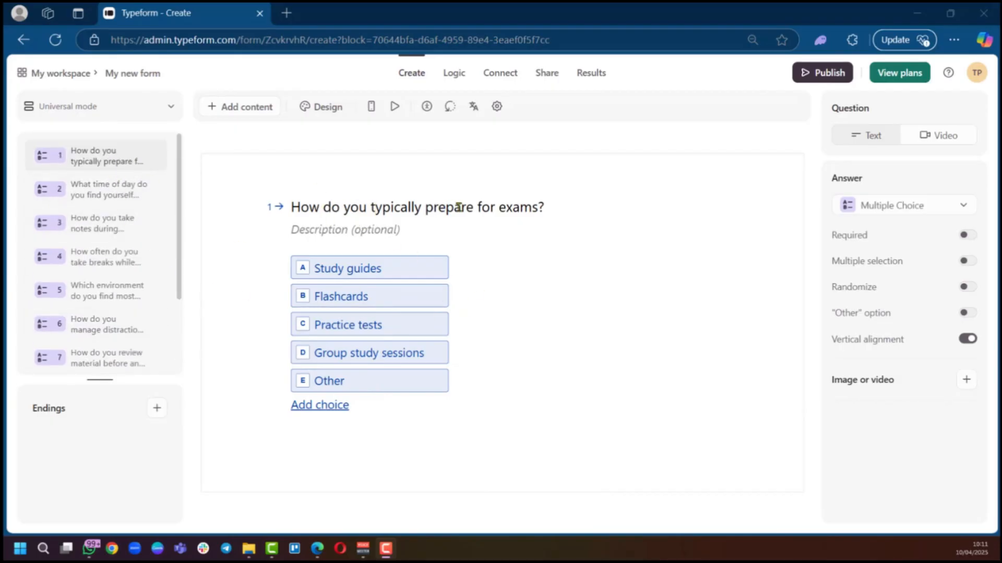
left_click(96, 187)
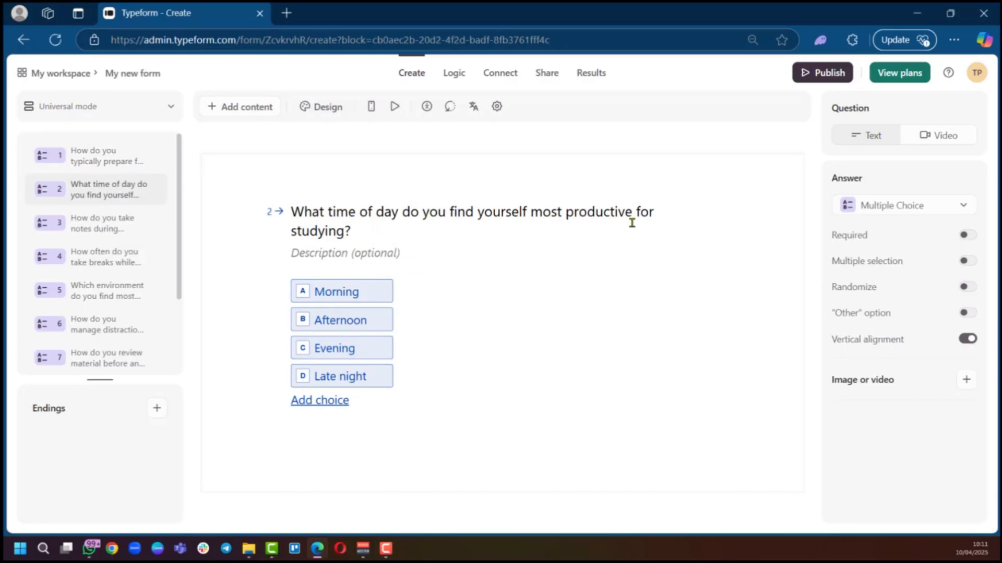
left_click(83, 224)
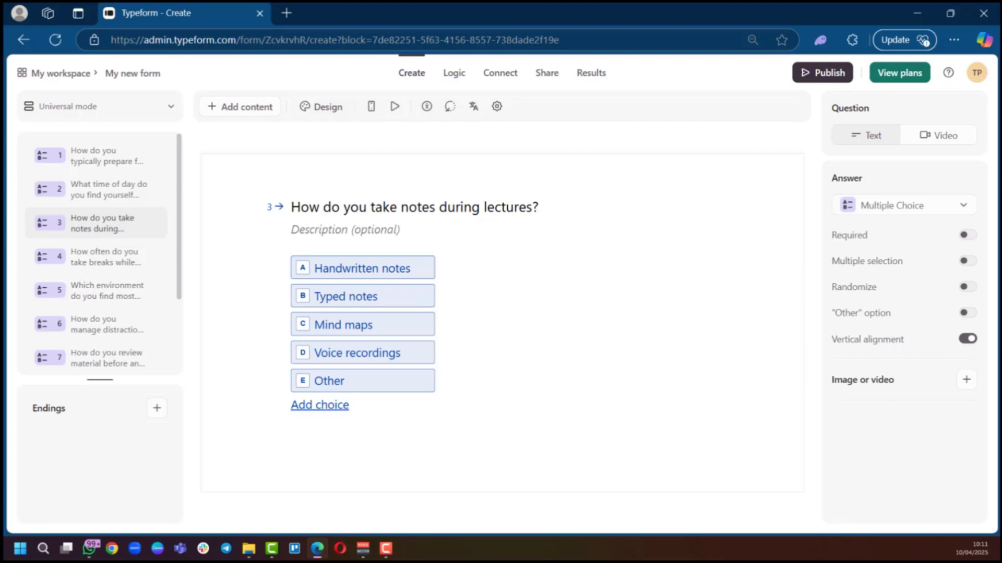
left_click(120, 294)
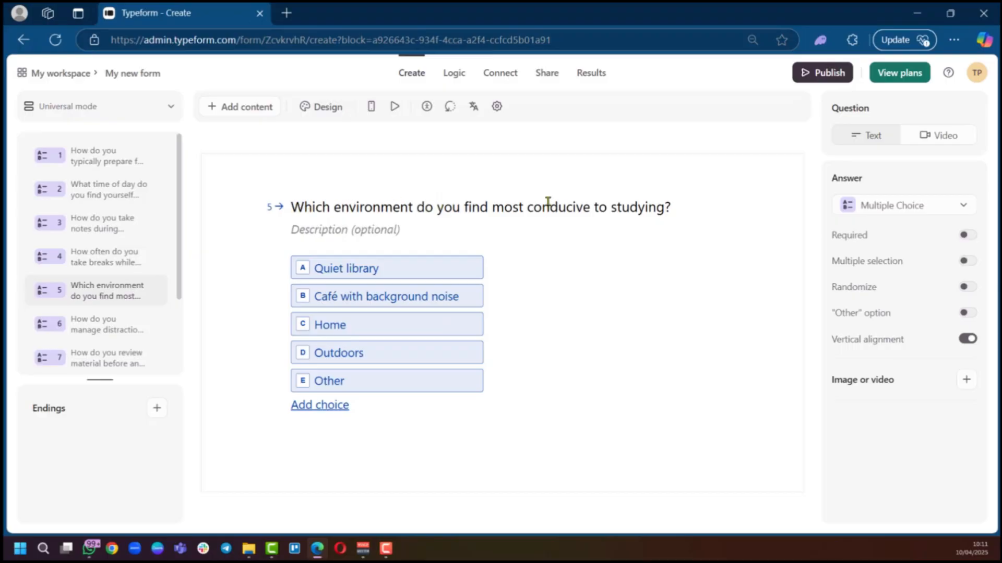
- Delete the ending "ying?" of question 5 and retype it so the title reads "Which environment do you find most conducive to studying?"
left_click(664, 207)
key("BackSpace")
key("BackSpace")
key("BackSpace")
key("BackSpace")
key("BackSpace")
type("ying")
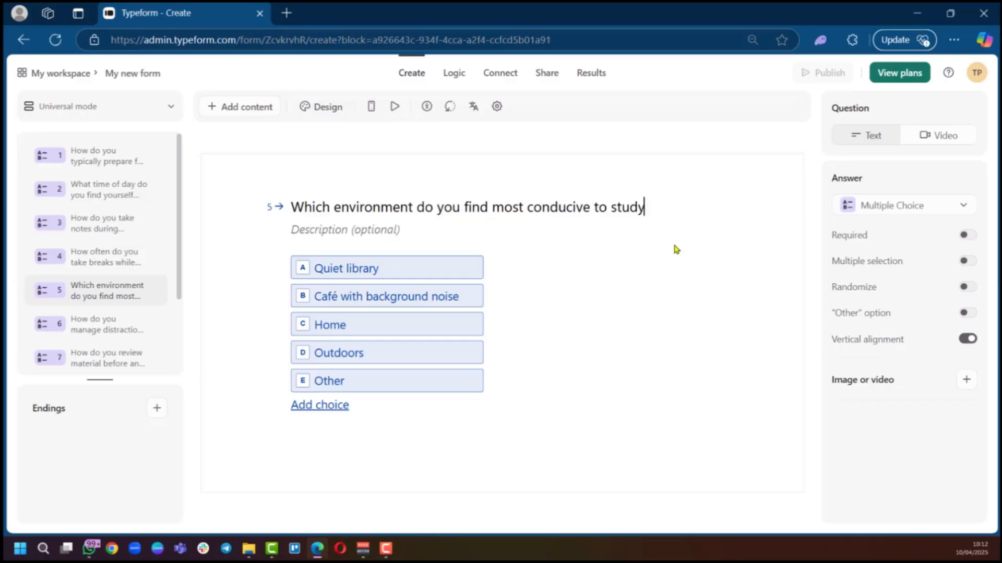
type("?")
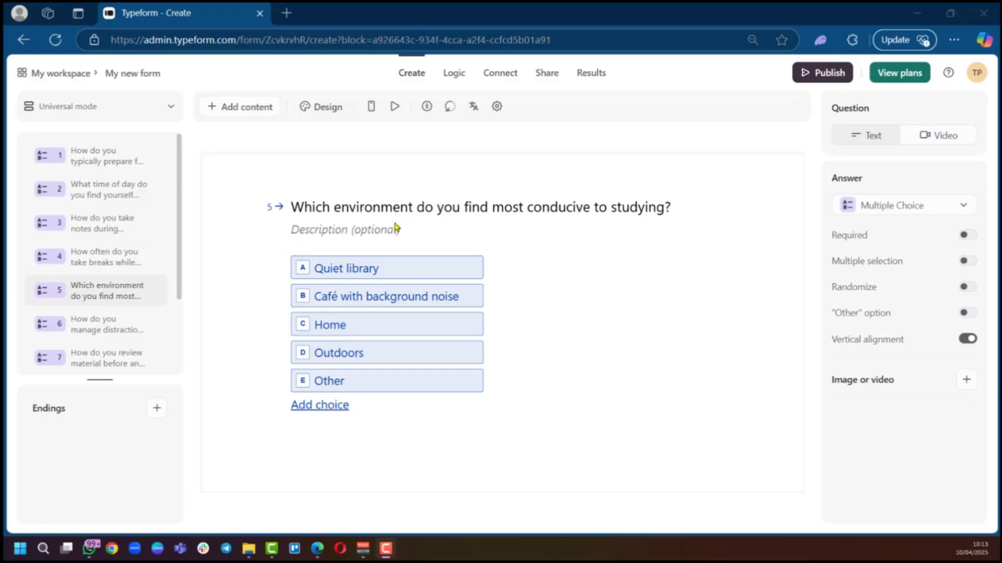
- Try question 5 as a video question, then return it to a text question
left_click(938, 137)
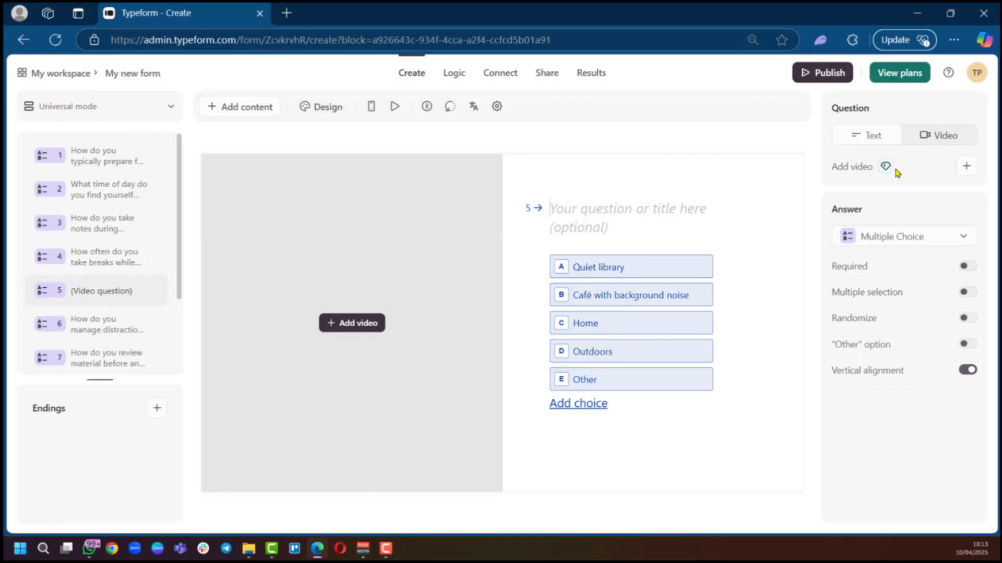
mouse_move(885, 168)
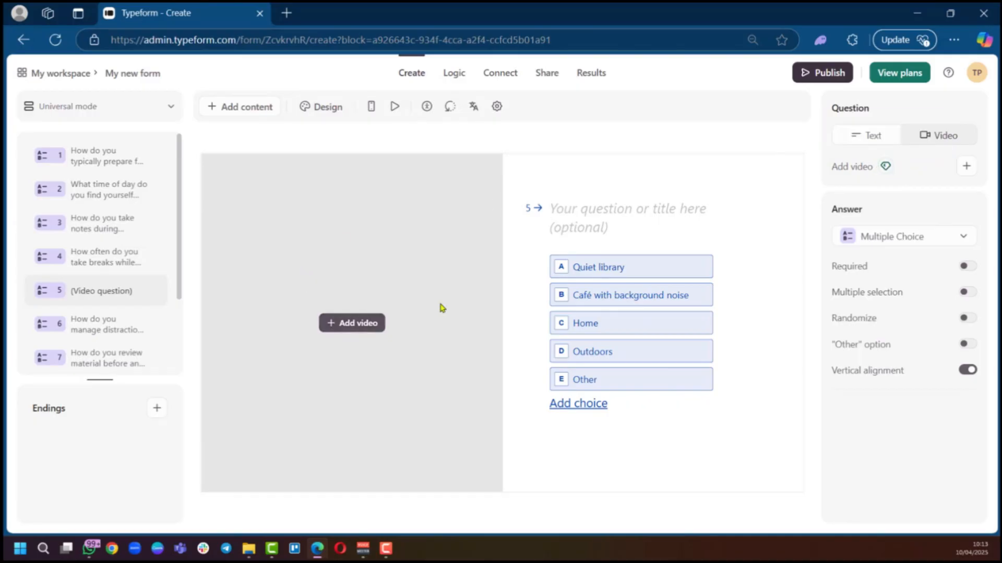
left_click(861, 140)
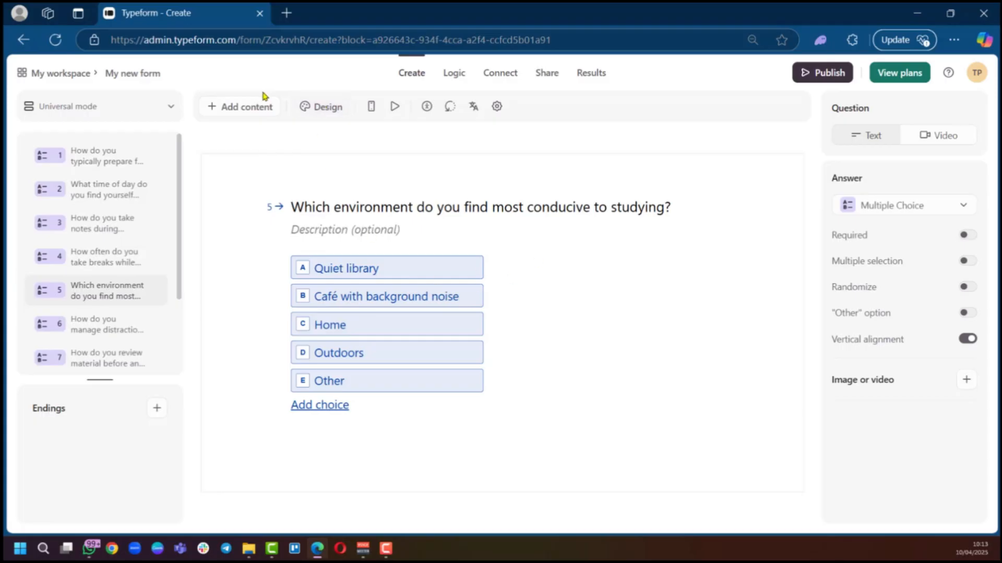
- Apply the Barceloneta gallery theme to the form and check how it looks on questions 1 and 3
left_click(317, 114)
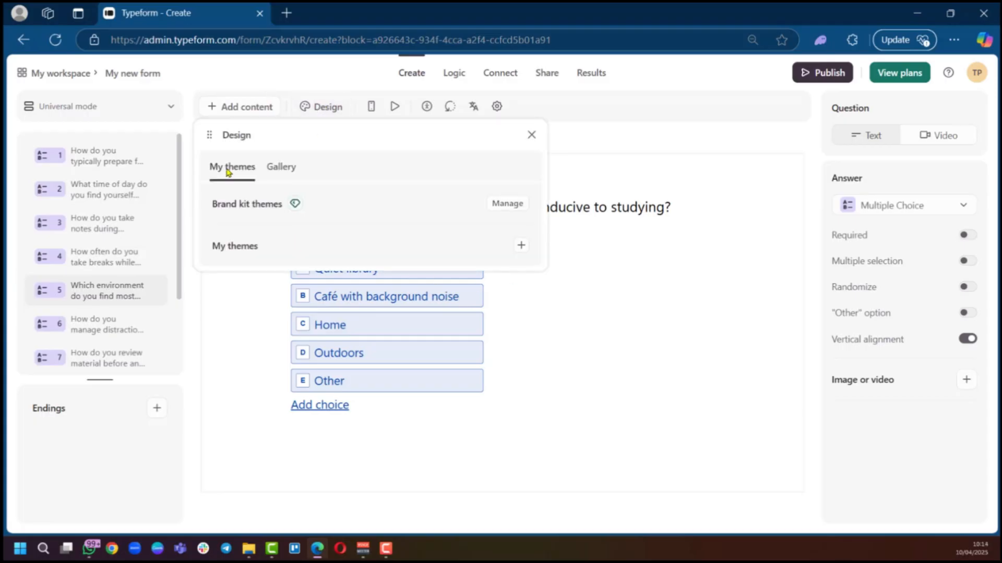
left_click(281, 168)
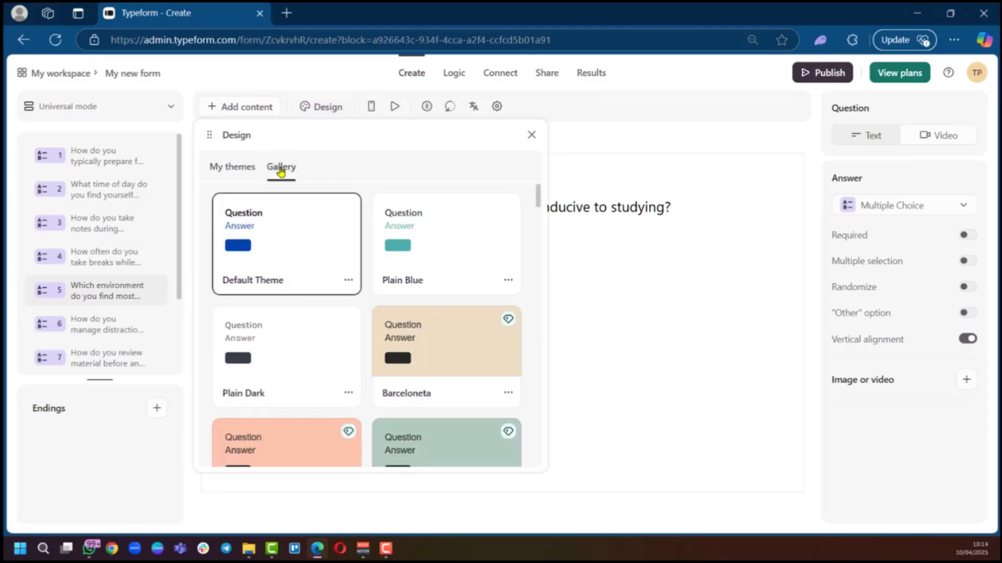
scroll(401, 279, "down", 3)
scroll(401, 279, "down", 6)
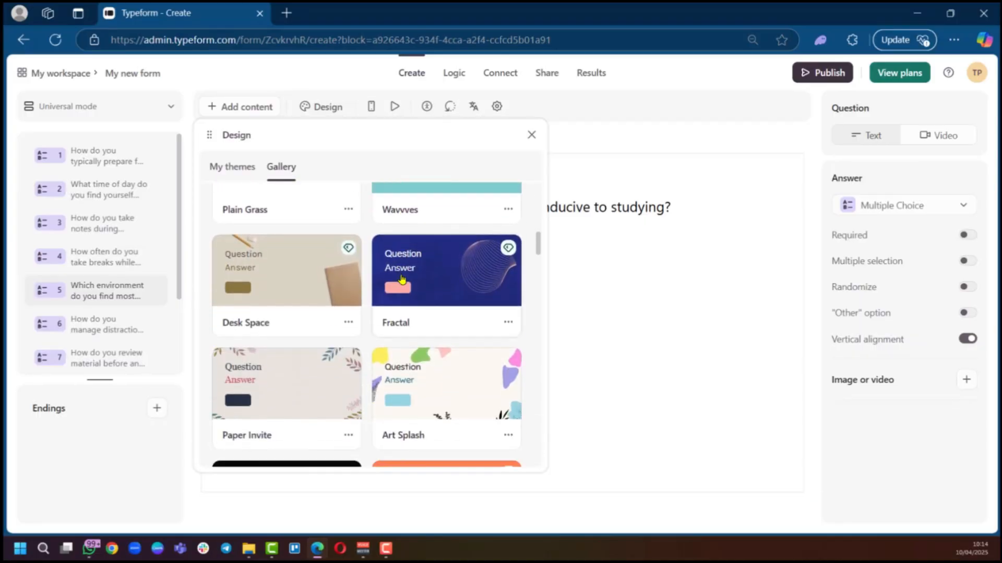
scroll(401, 279, "down", 2)
scroll(402, 279, "down", 8)
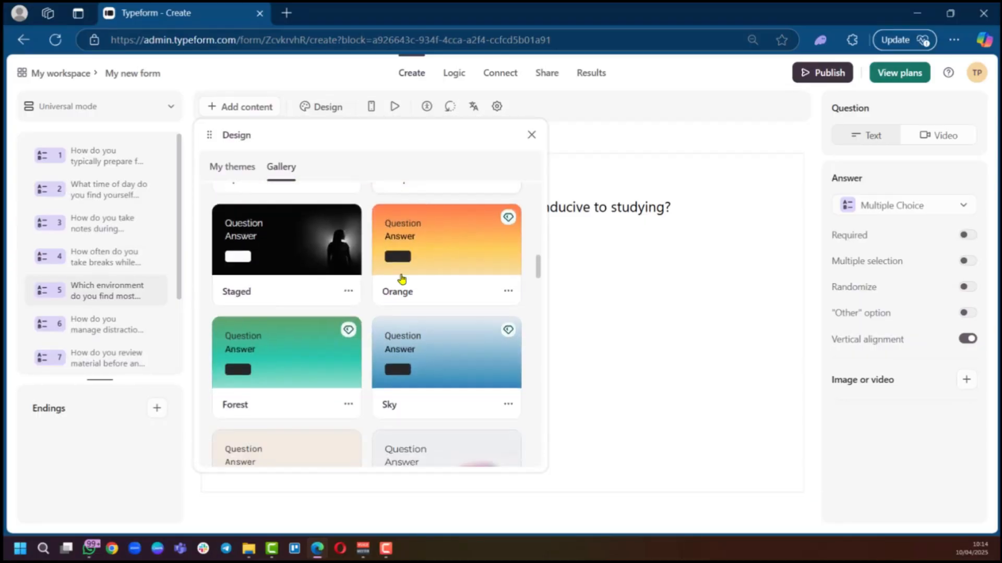
scroll(449, 303, "up", 4)
scroll(454, 303, "up", 10)
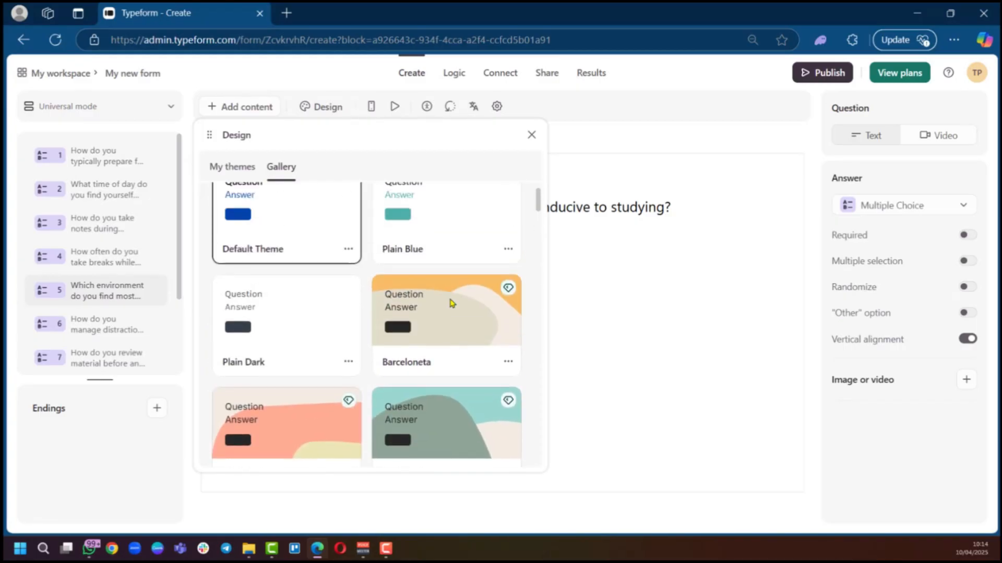
left_click(423, 348)
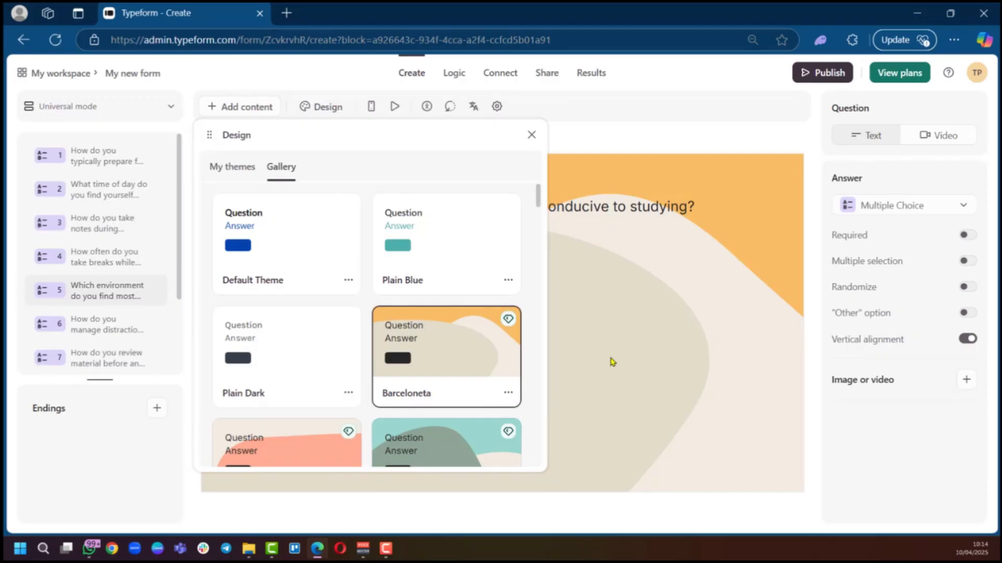
left_click(532, 135)
left_click(127, 156)
left_click(115, 223)
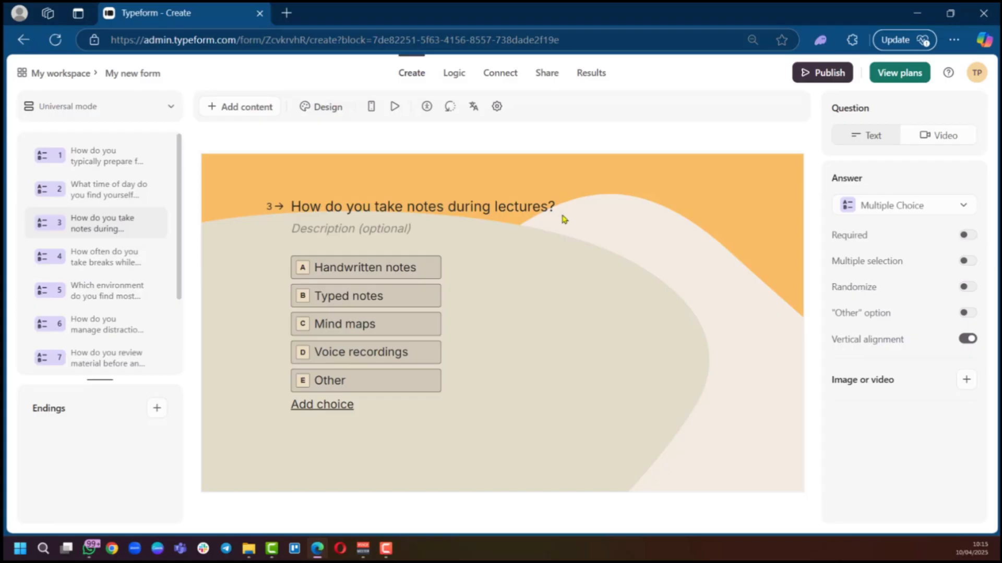
- Show the form in the mobile layout and look through questions 4 to 7, ending on question 5
left_click(370, 111)
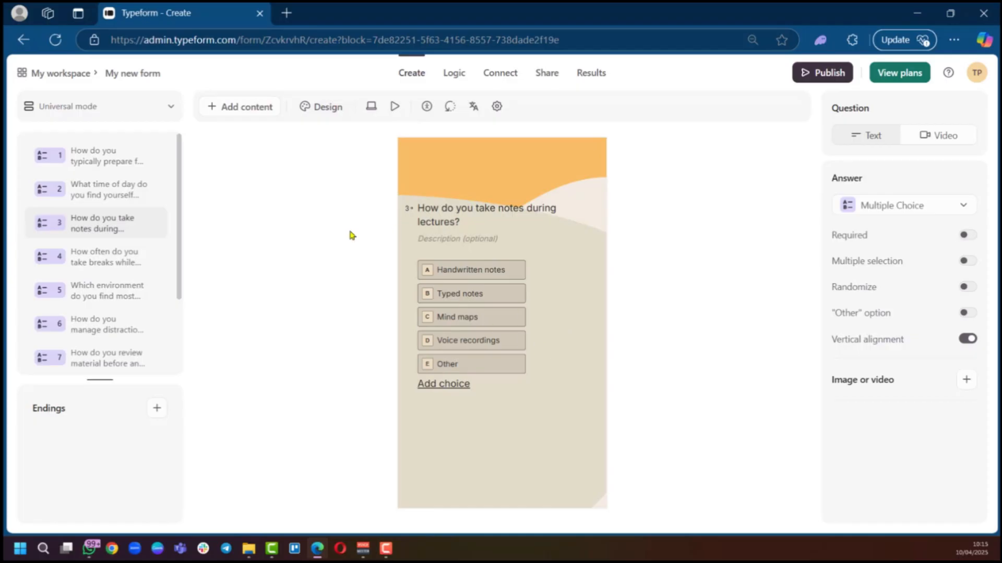
left_click(91, 262)
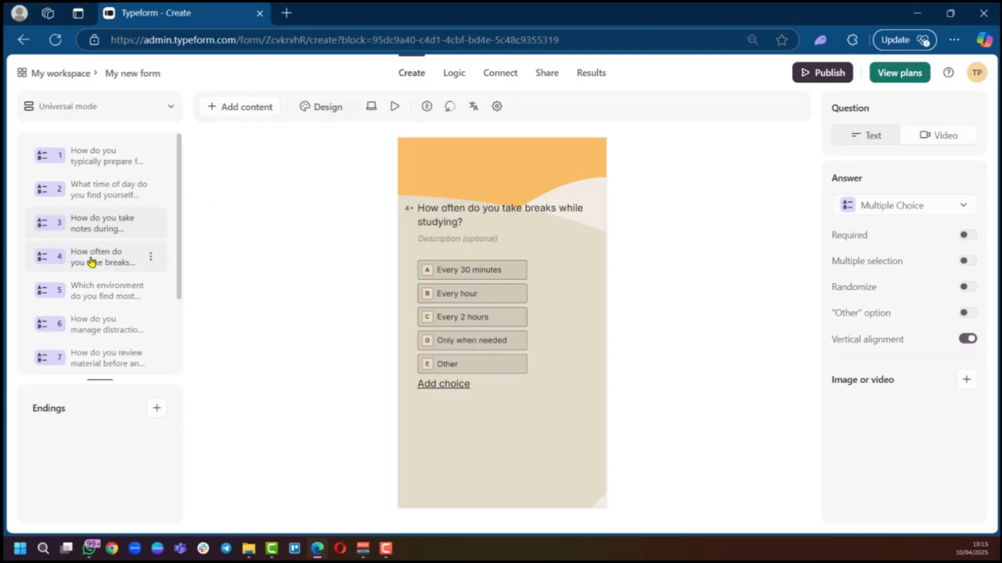
left_click(94, 291)
left_click(93, 323)
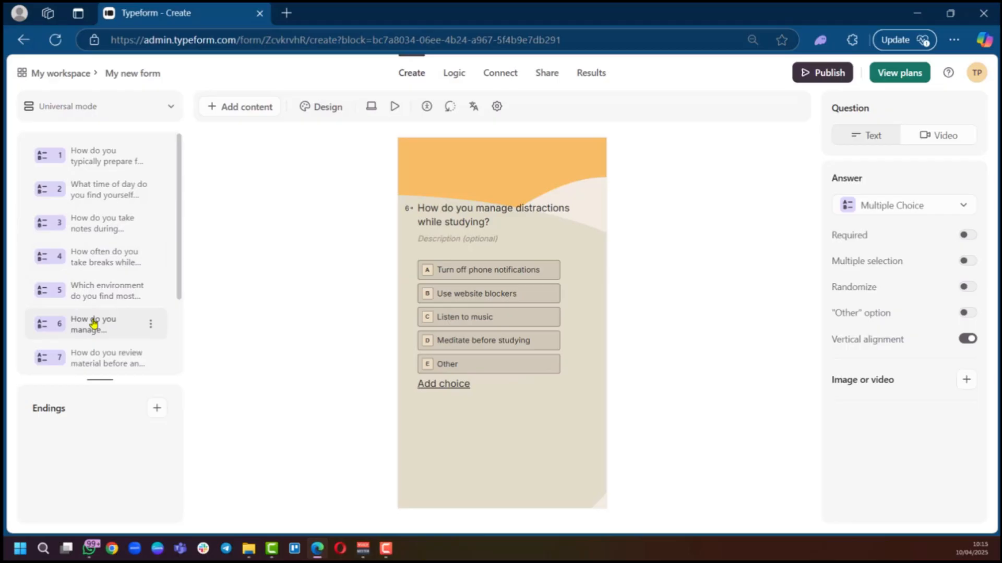
left_click(96, 357)
left_click(92, 261)
left_click(93, 288)
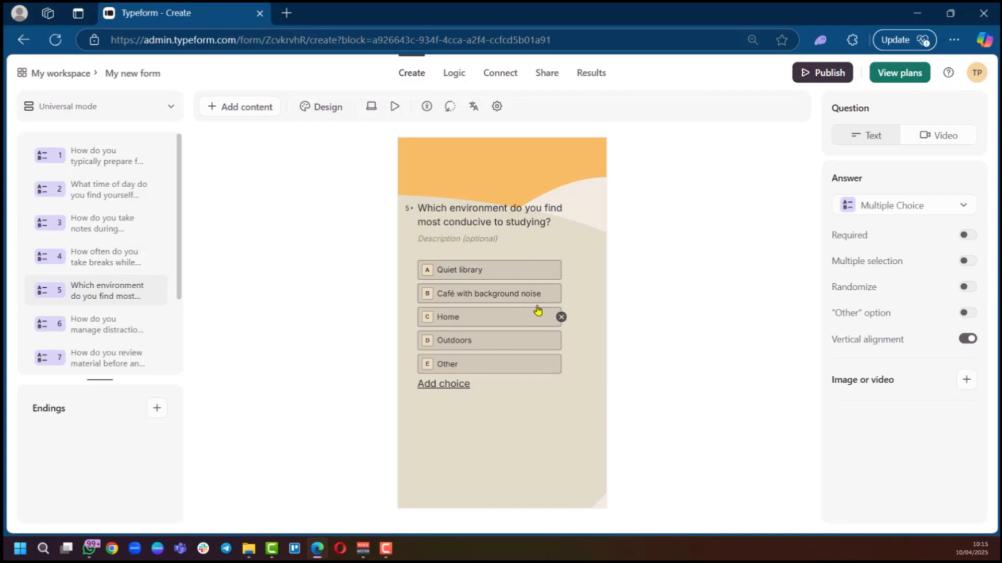
- Try question 5 as a video question in the mobile layout, look over its video area and choices, and return it to text
left_click(937, 137)
scroll(459, 362, "down", 3)
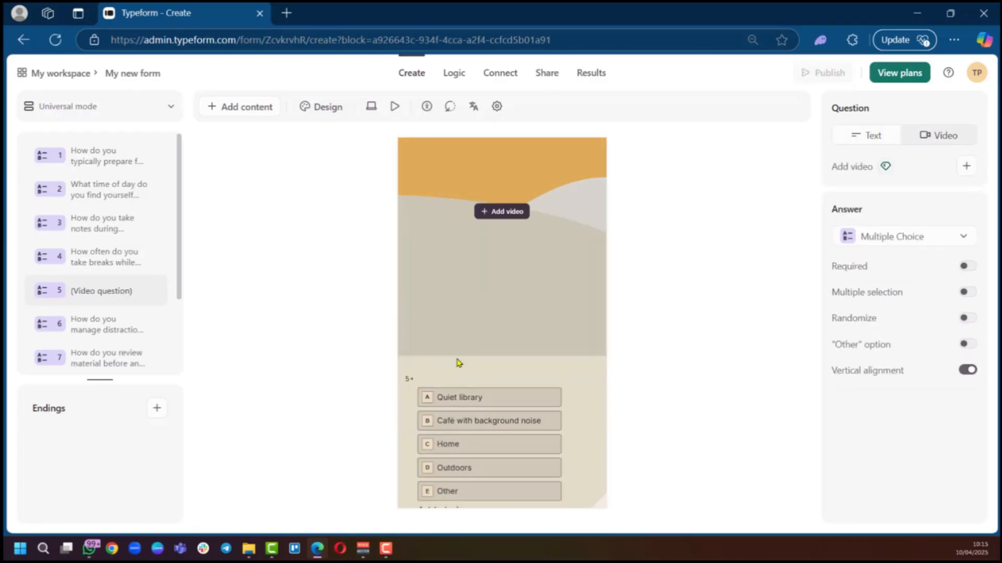
scroll(490, 250, "up", 3)
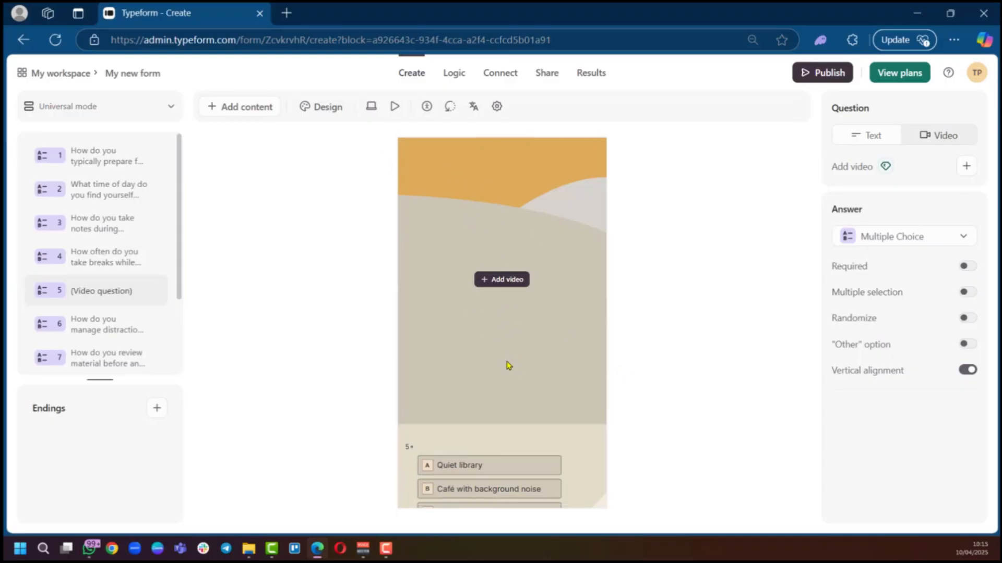
scroll(510, 364, "down", 3)
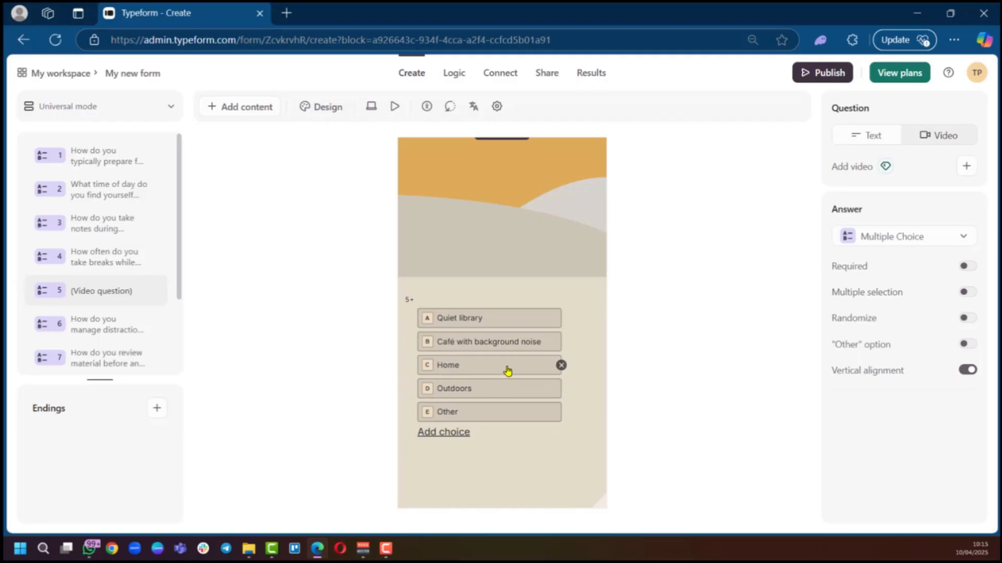
scroll(509, 365, "up", 3)
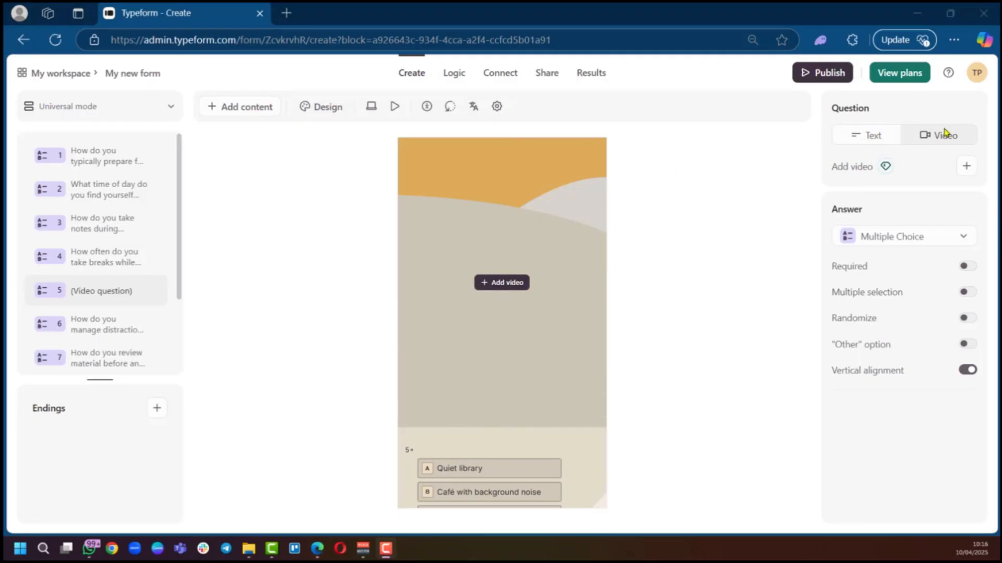
left_click(891, 138)
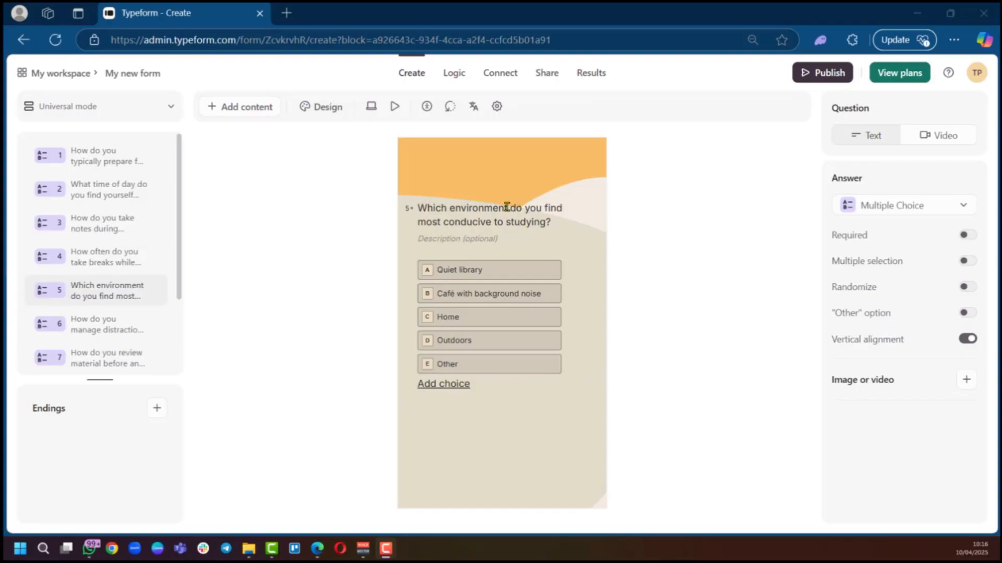
- Review the form's accessibility report, including the color contrast checks, and close it
left_click(427, 107)
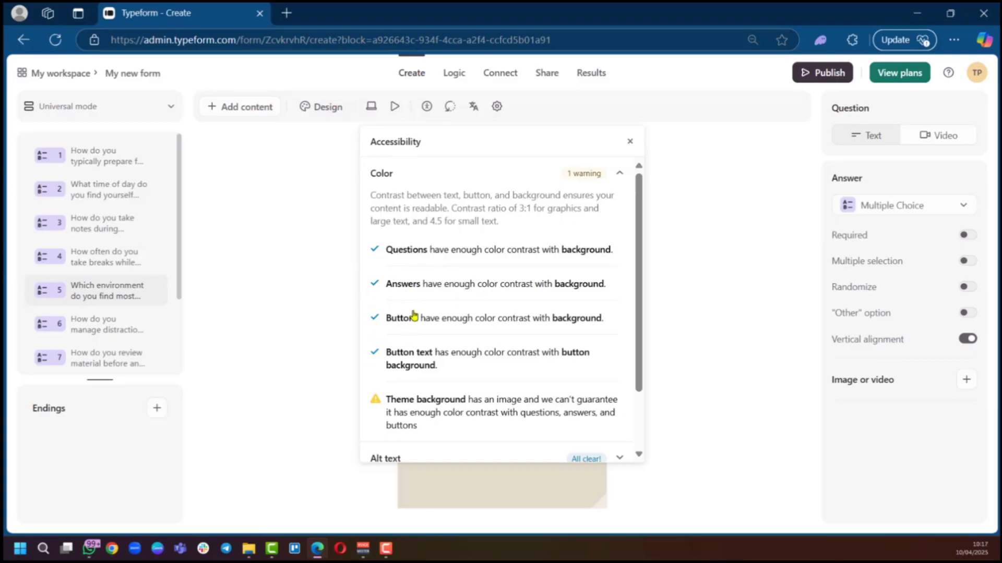
scroll(465, 320, "down", 2)
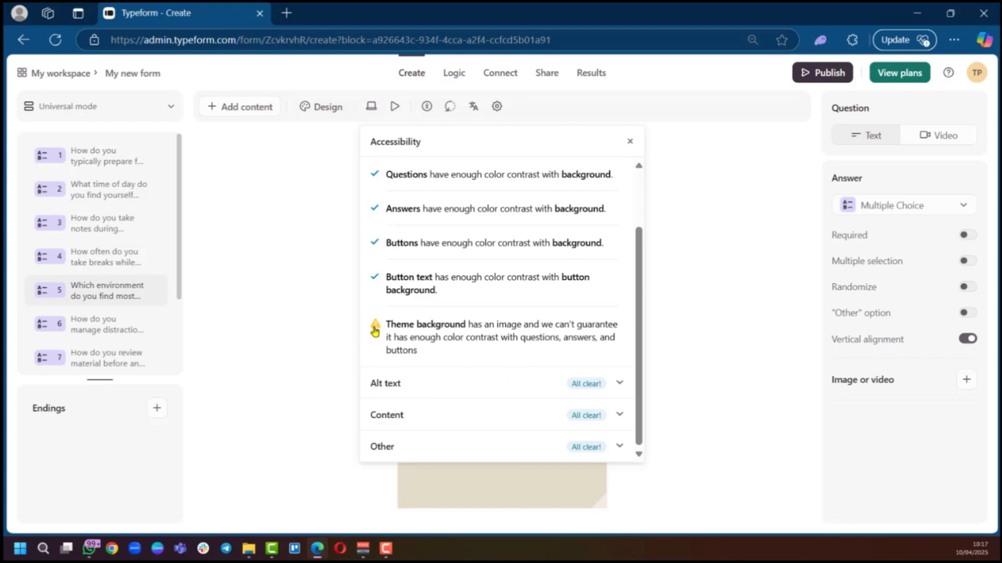
scroll(522, 312, "up", 2)
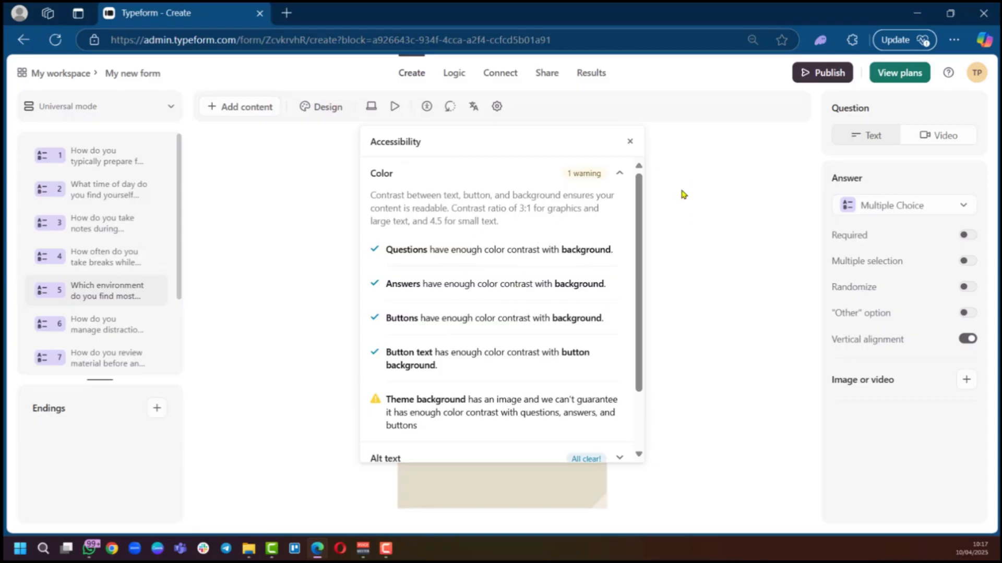
left_click(630, 142)
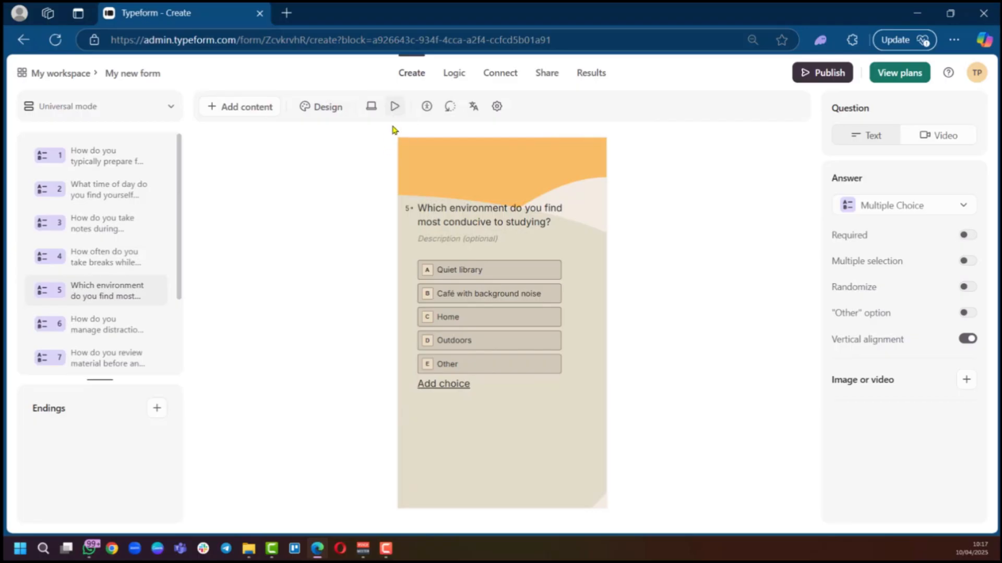
- Preview the form in the mobile layout and look through the opening questions up to question 3
left_click(394, 109)
scroll(503, 257, "down", 1)
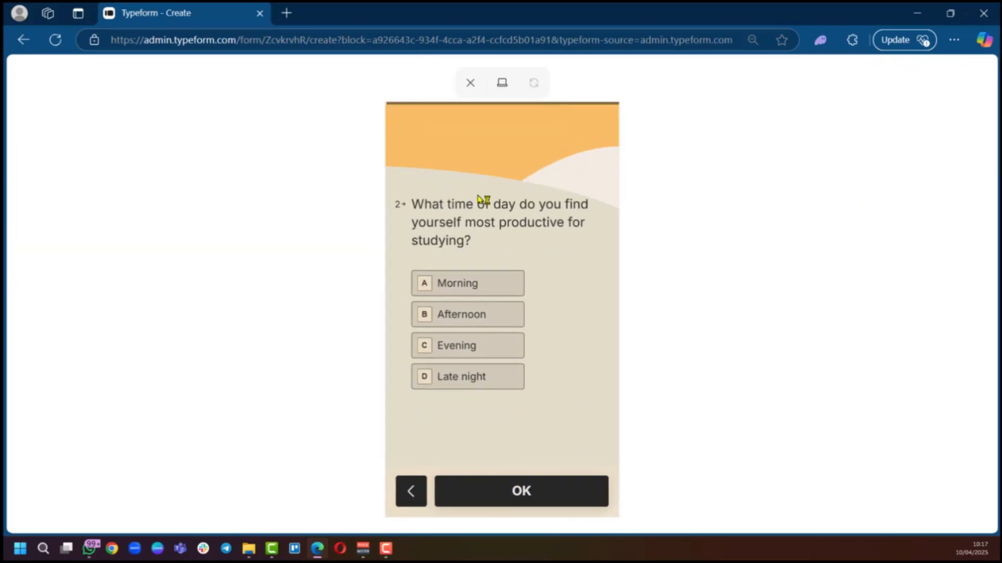
scroll(486, 193, "down", 1)
scroll(545, 245, "up", 1)
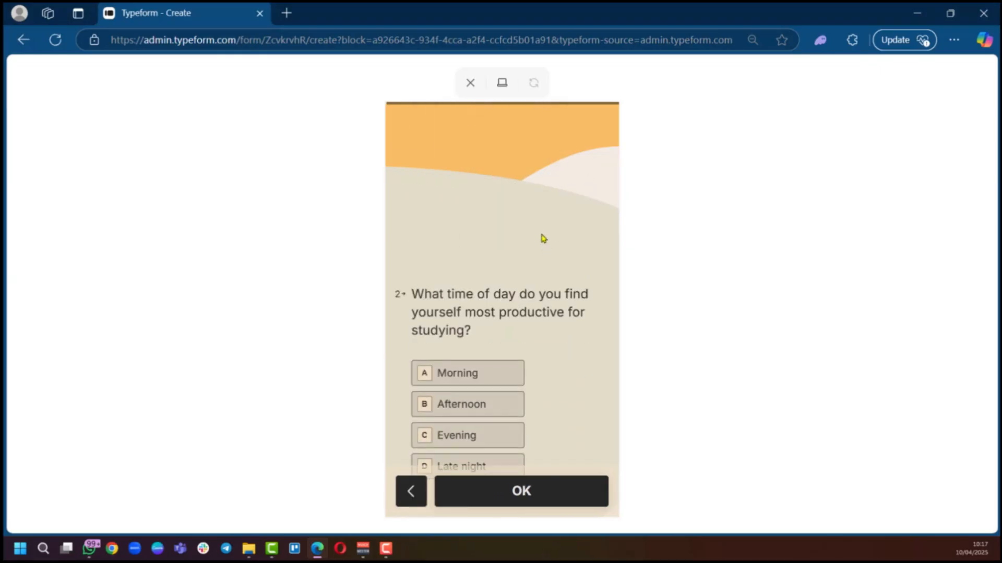
scroll(541, 291, "down", 1)
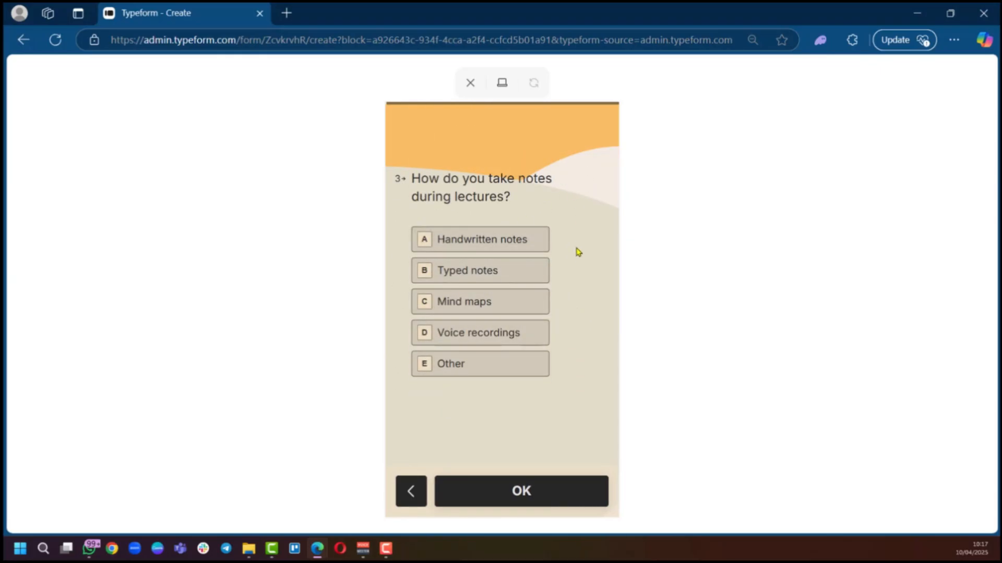
- Switch the preview to the desktop layout, page forward from question 3 past question 7, and return to the form editor
left_click(502, 83)
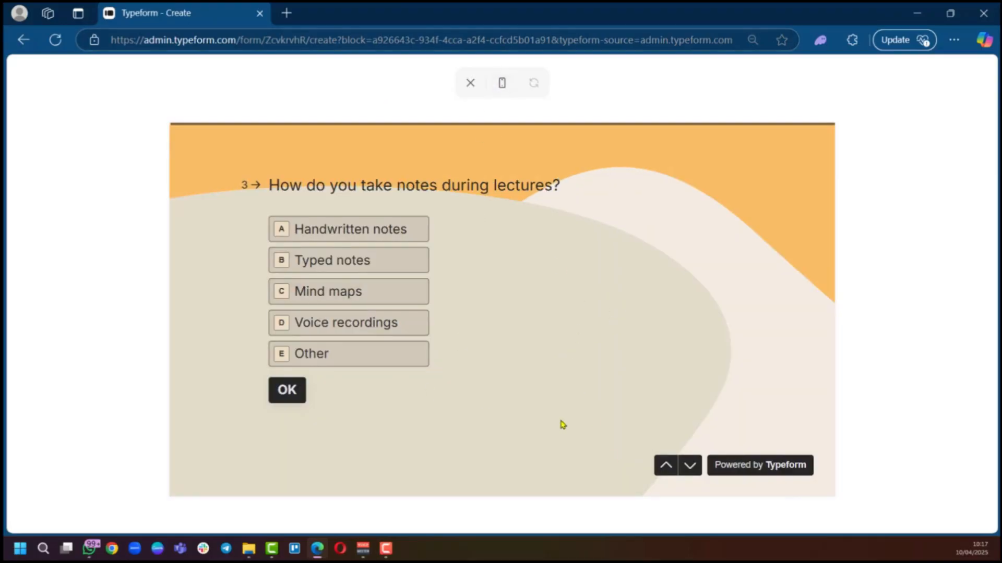
left_click(693, 467)
left_click(689, 466)
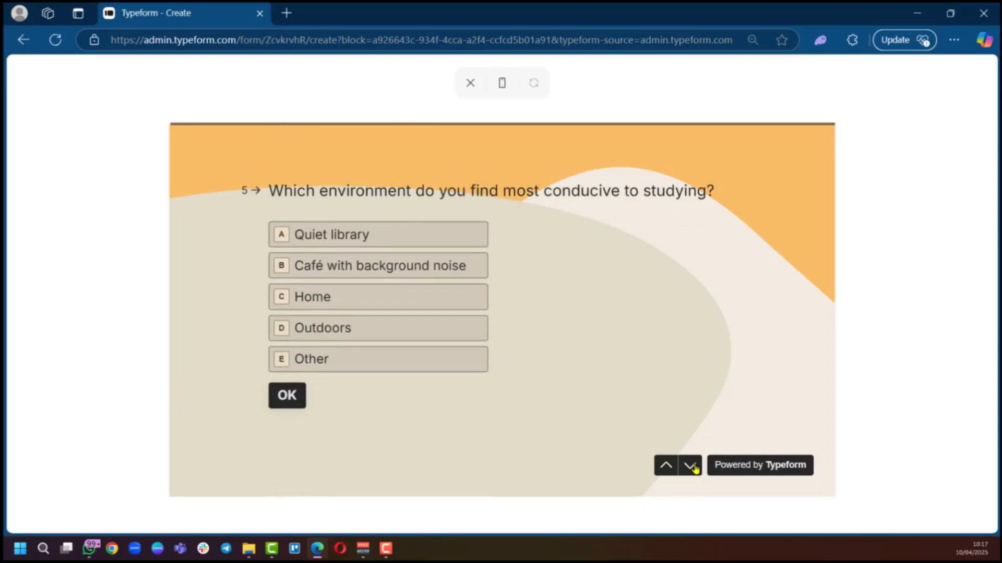
left_click(689, 466)
left_click(690, 466)
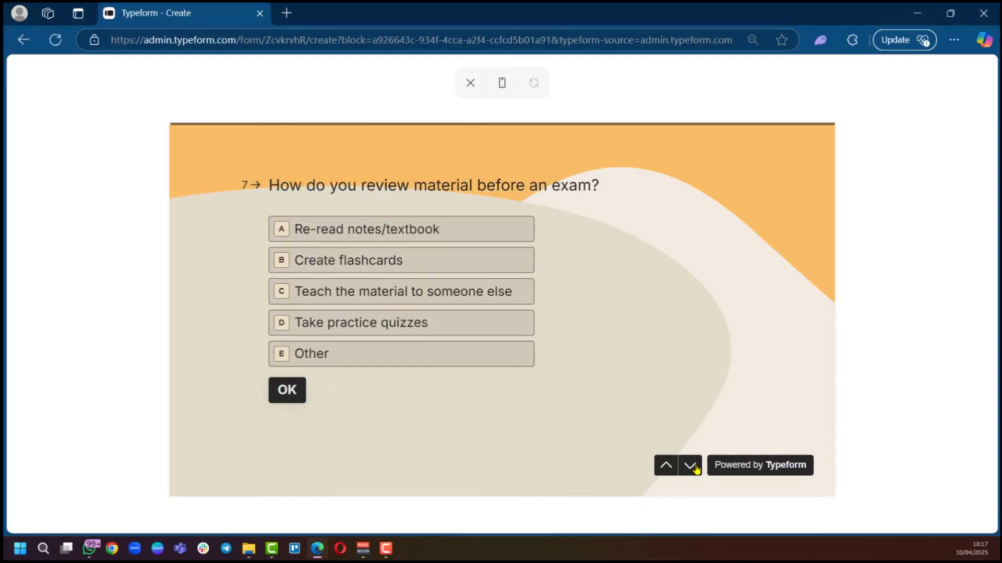
left_click(689, 466)
key("Escape")
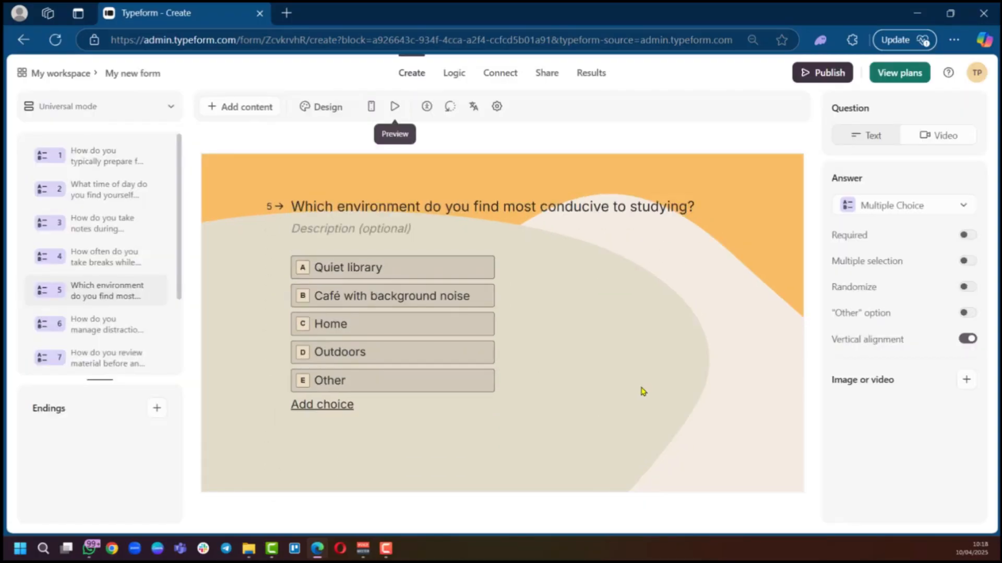